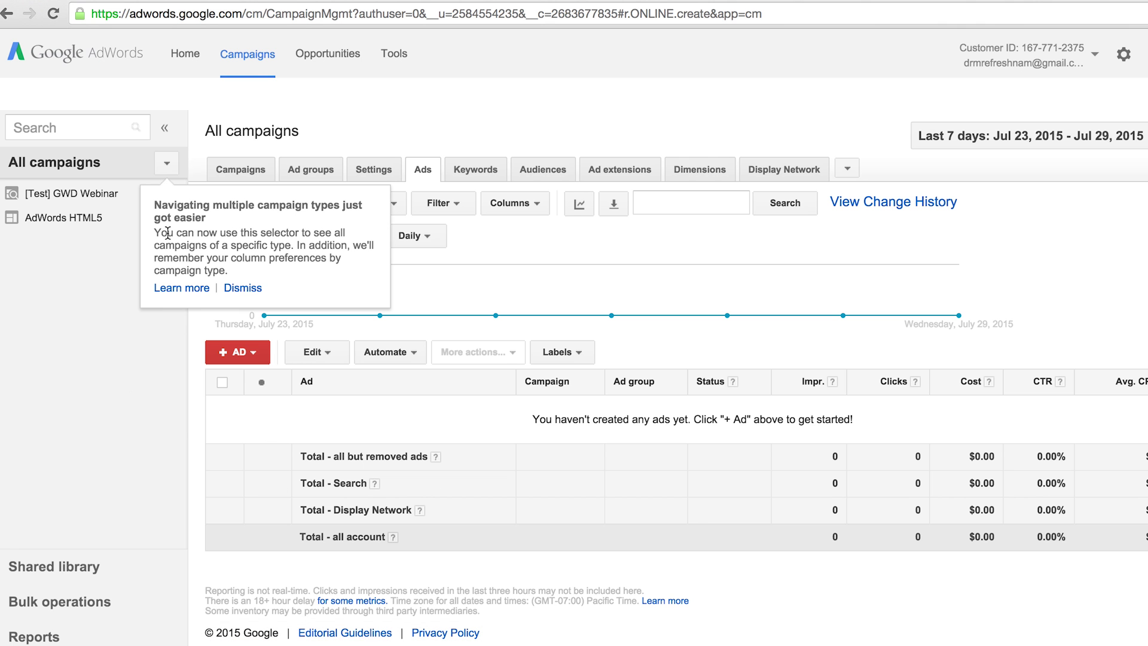
- Dismiss the campaign-type tip and start adding an ad in the AdWords HTML5 campaign's HTML5 Ad Group
left_click(167, 160)
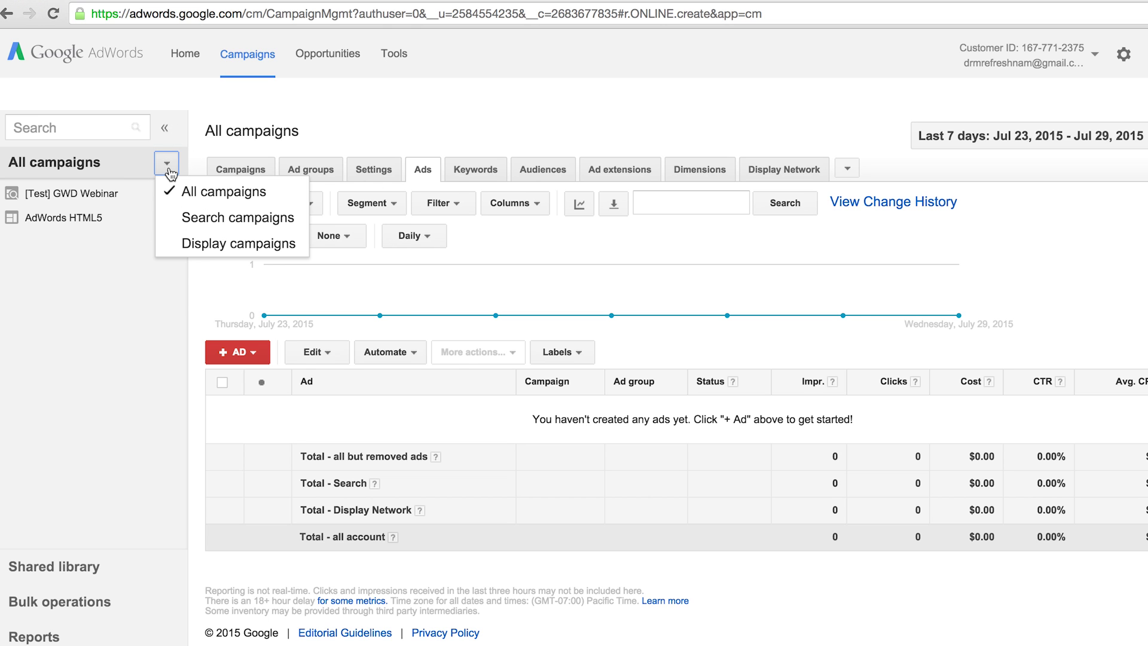
left_click(168, 159)
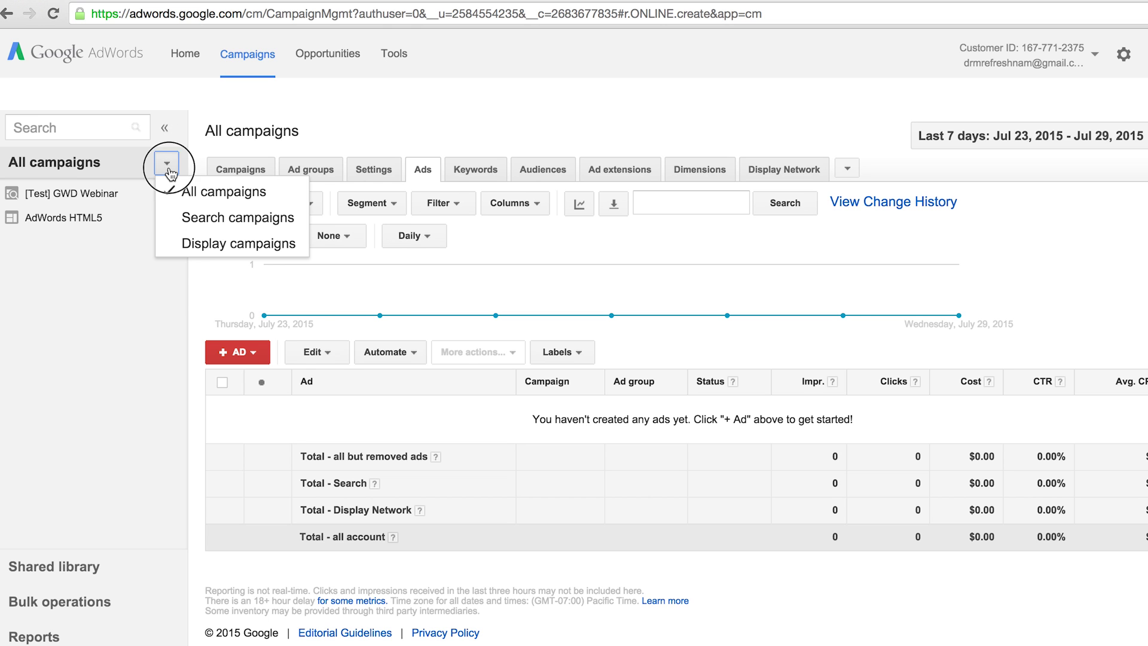
left_click(75, 220)
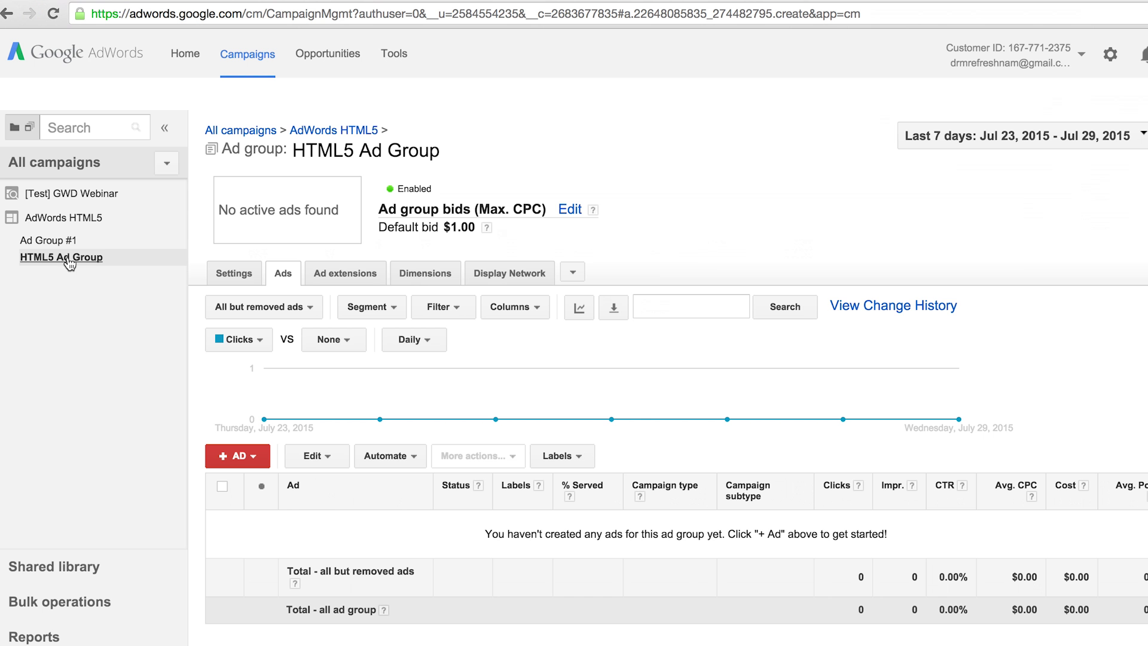
left_click(252, 458)
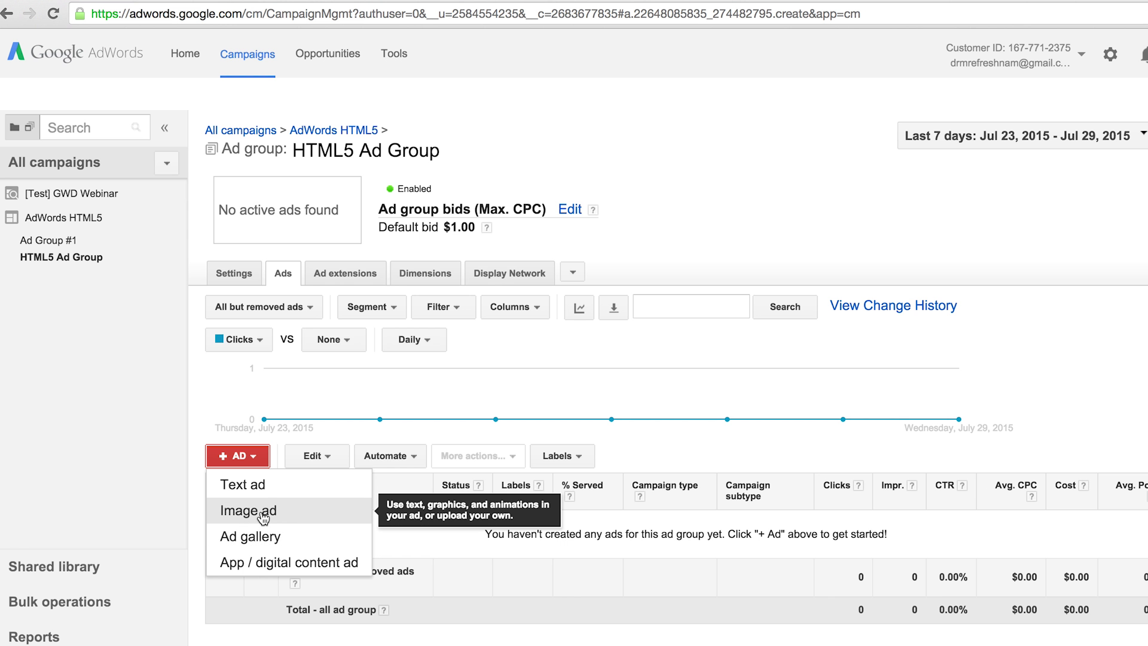
left_click(264, 512)
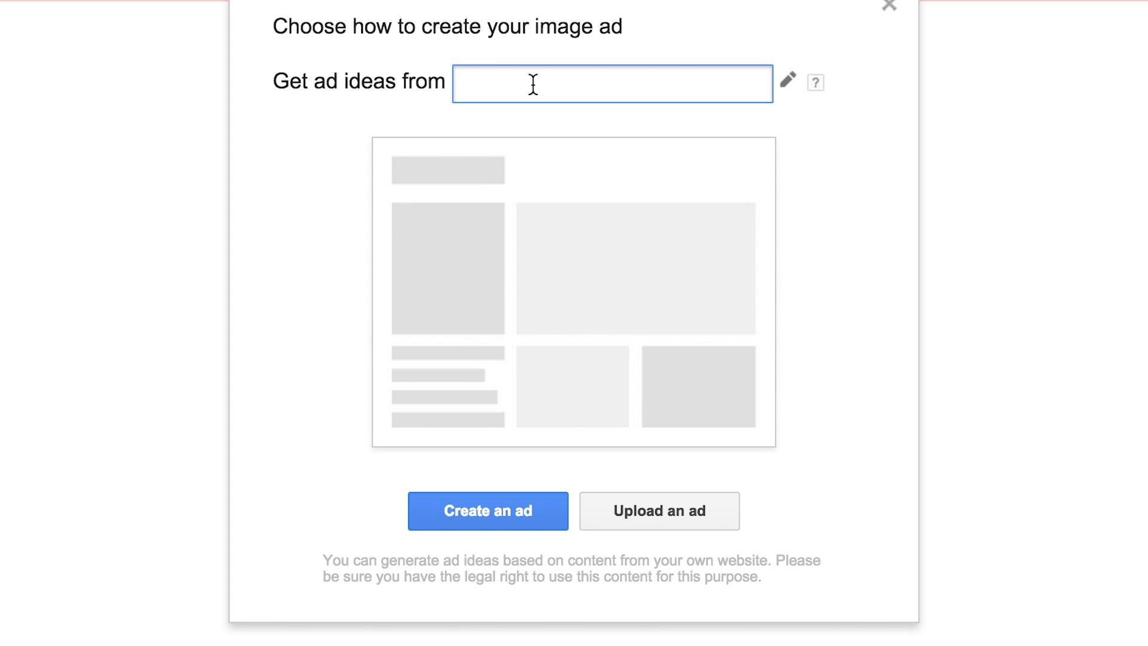
type("w")
type("ww.google.com")
left_click(477, 512)
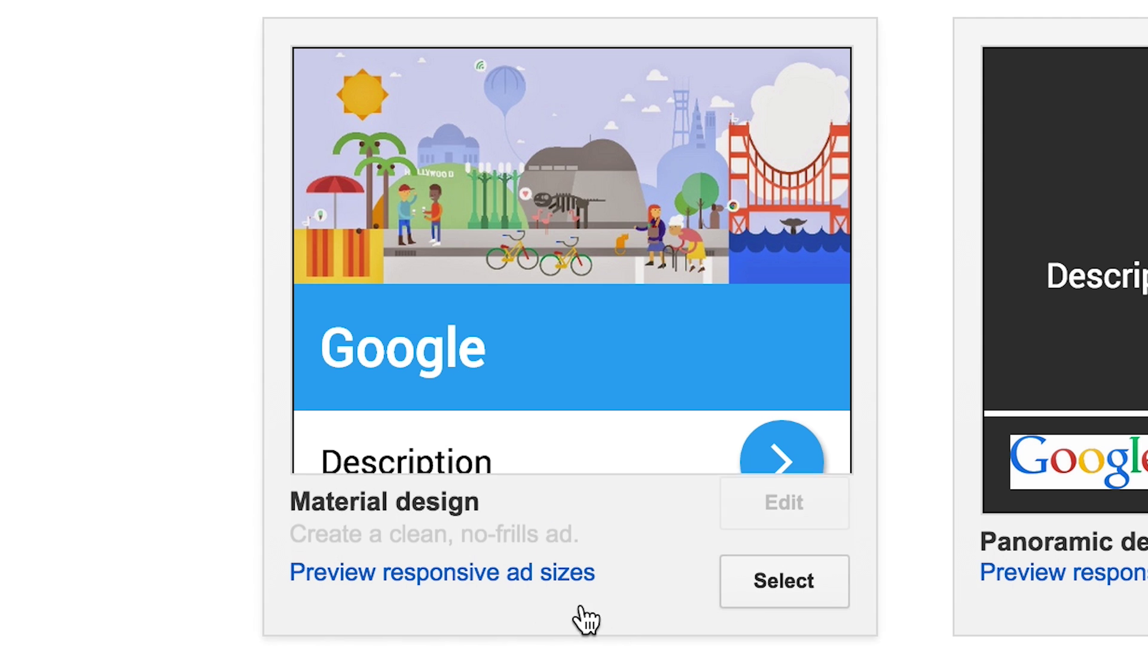
- Preview the Material design at responsive sizes and briefly inspect it in the ad editor
left_click(458, 576)
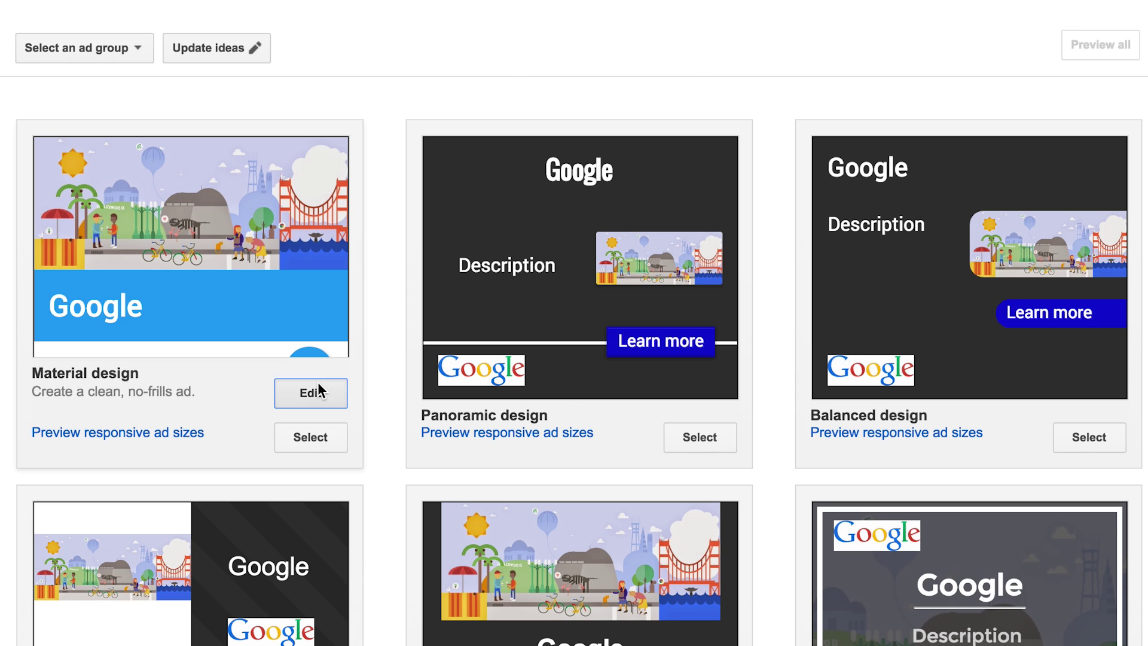
left_click(319, 391)
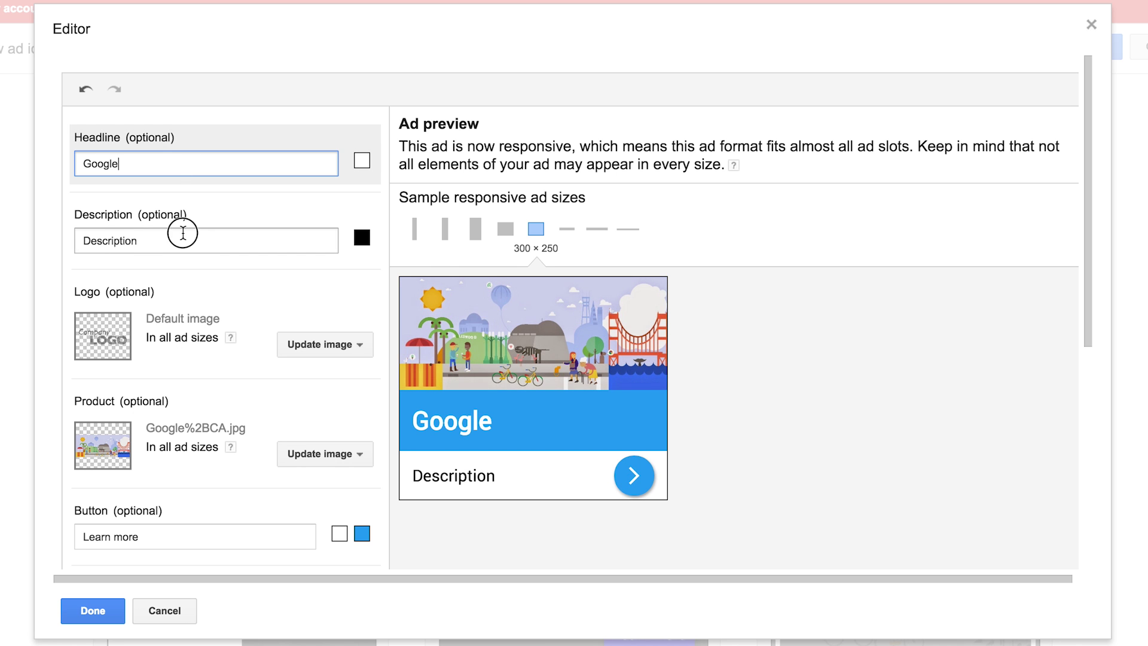
left_click(179, 240)
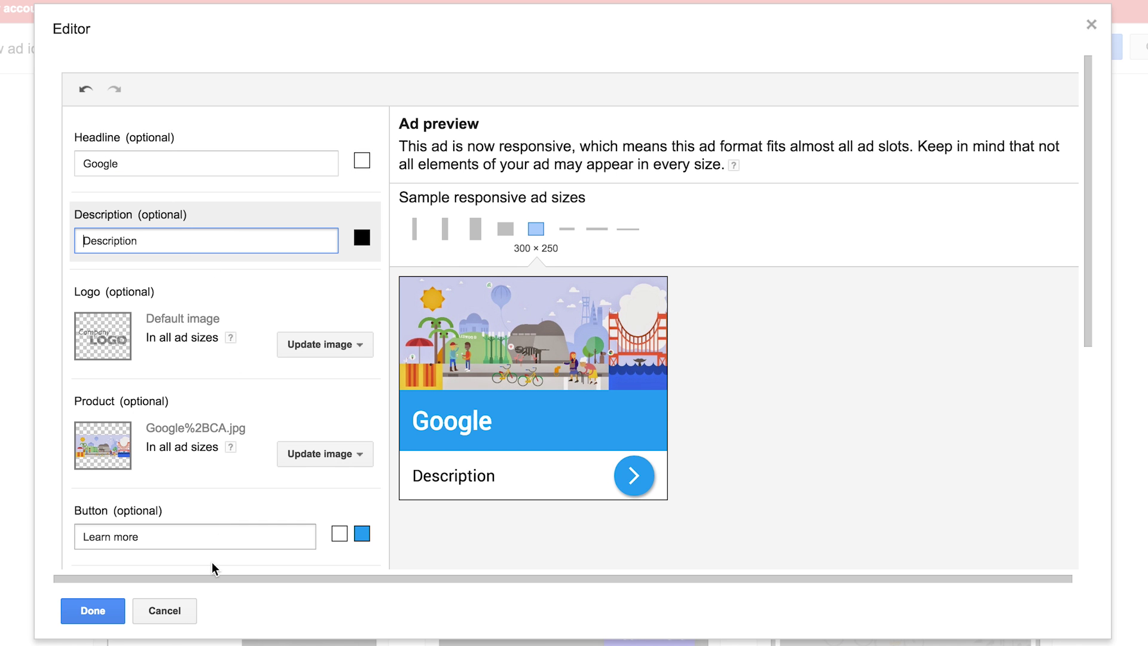
left_click(167, 610)
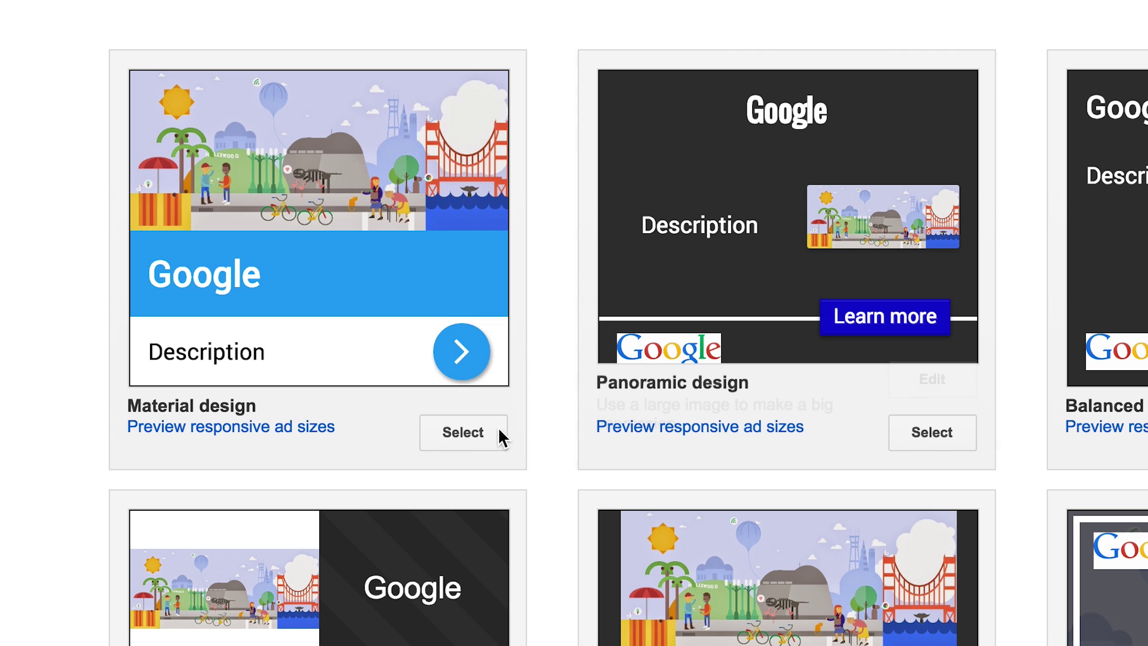
- Select the Material and Panoramic design ideas and save them into HTML5 Ad Group
left_click(485, 426)
left_click(942, 435)
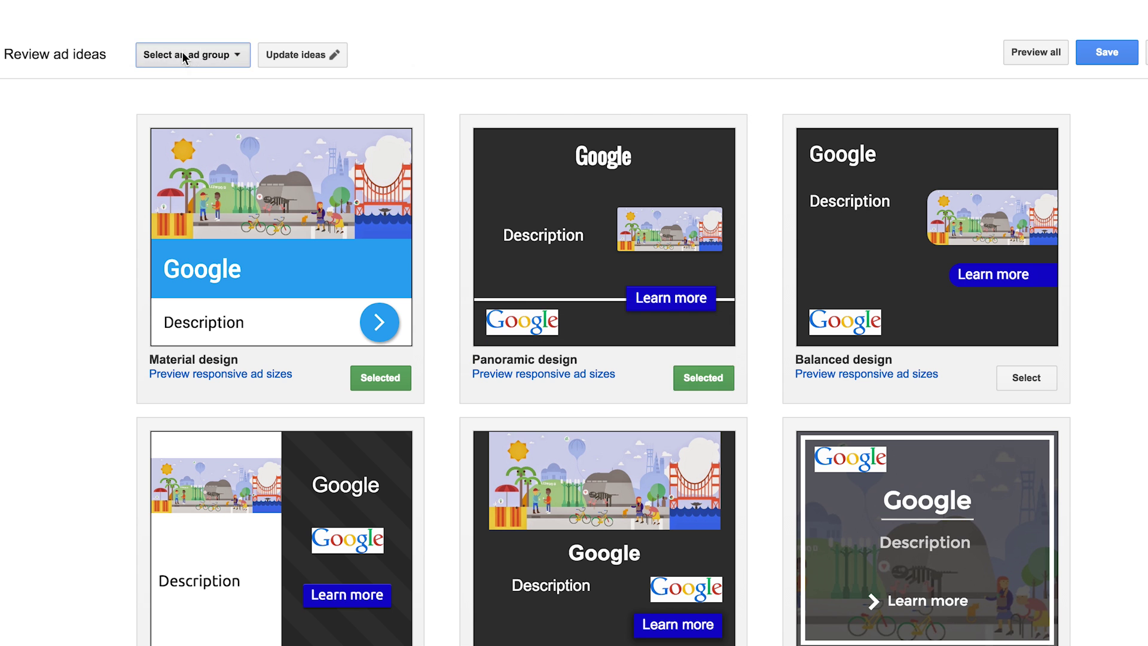
left_click(184, 54)
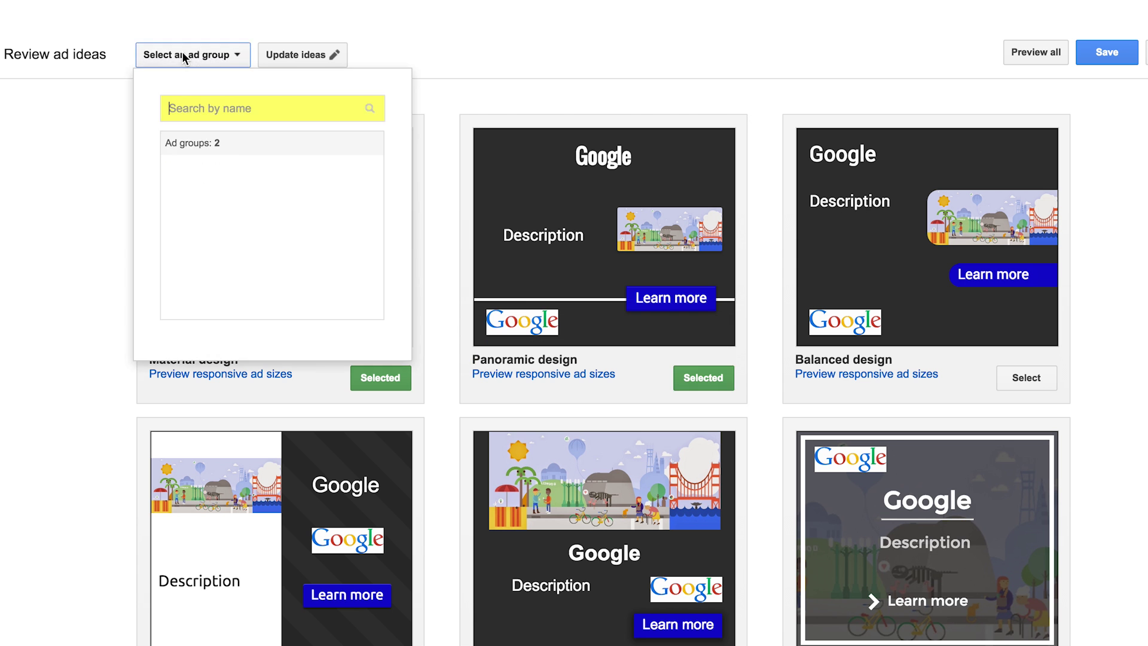
left_click(205, 185)
left_click(1110, 53)
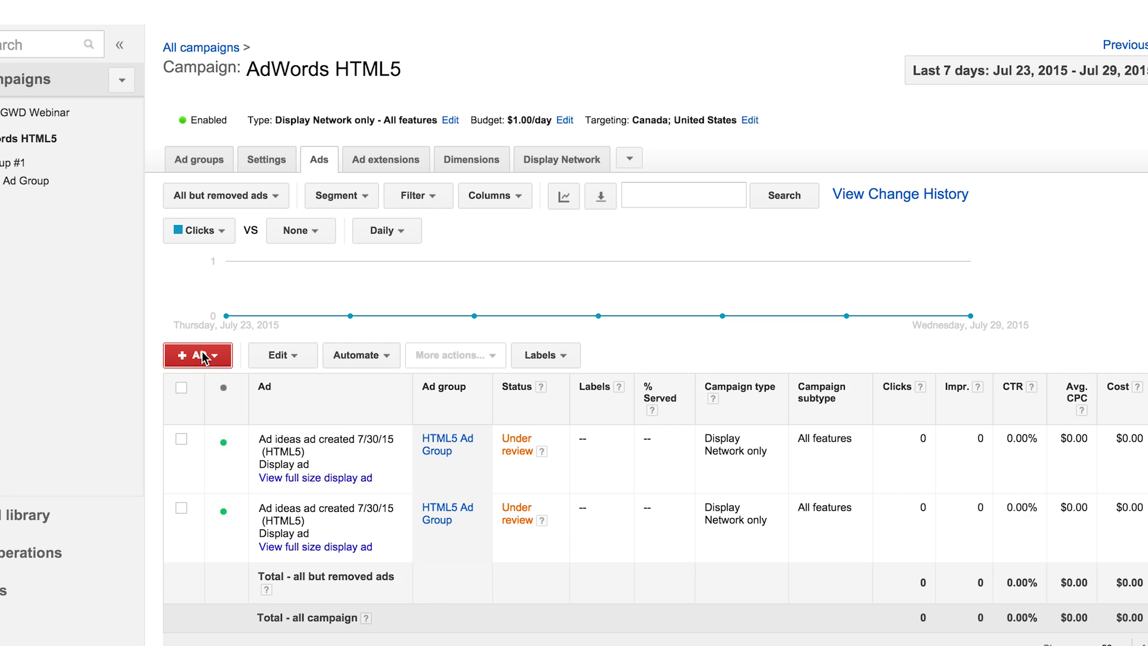
- Create a blank General purpose ad from the gallery and assign it to HTML5 Ad Group
left_click(203, 358)
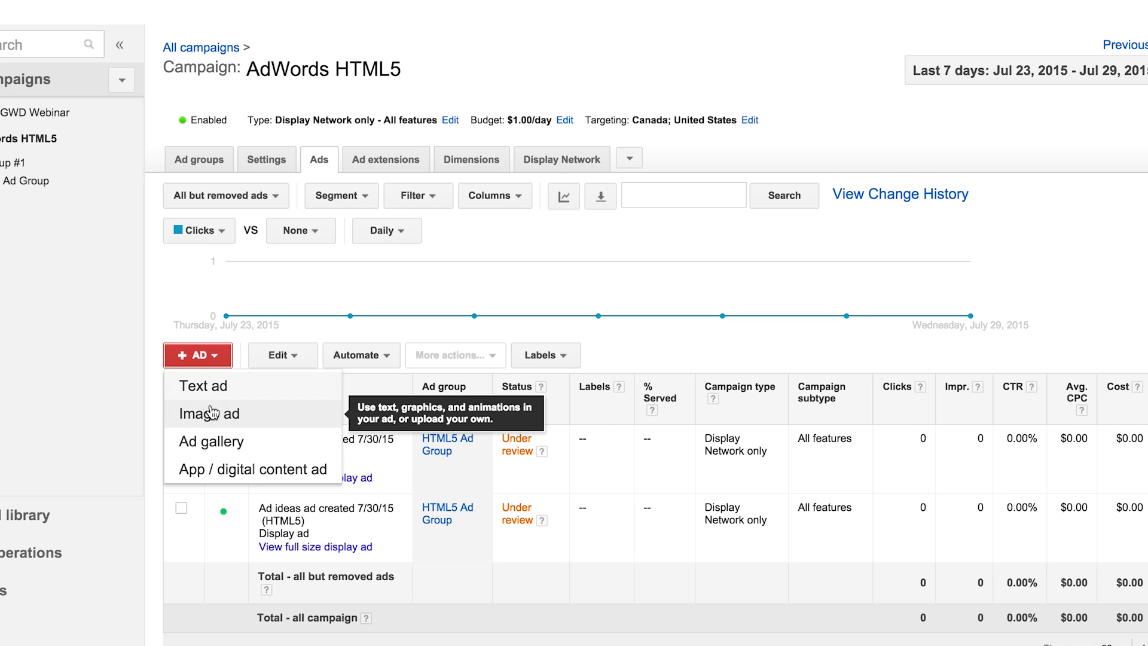
left_click(211, 442)
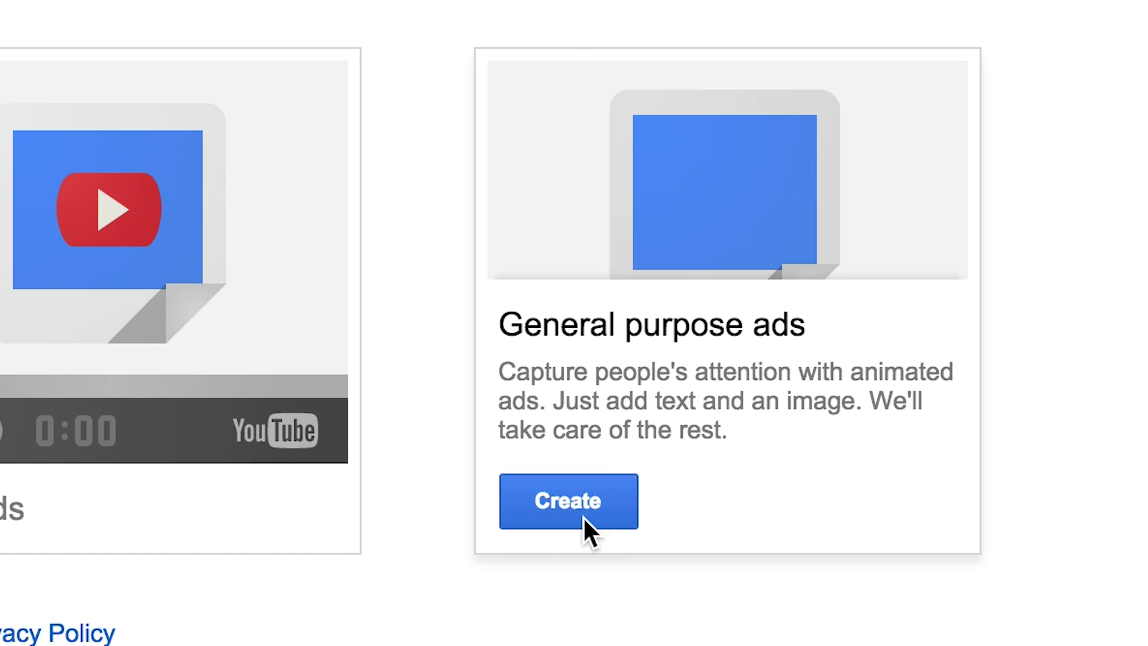
left_click(583, 516)
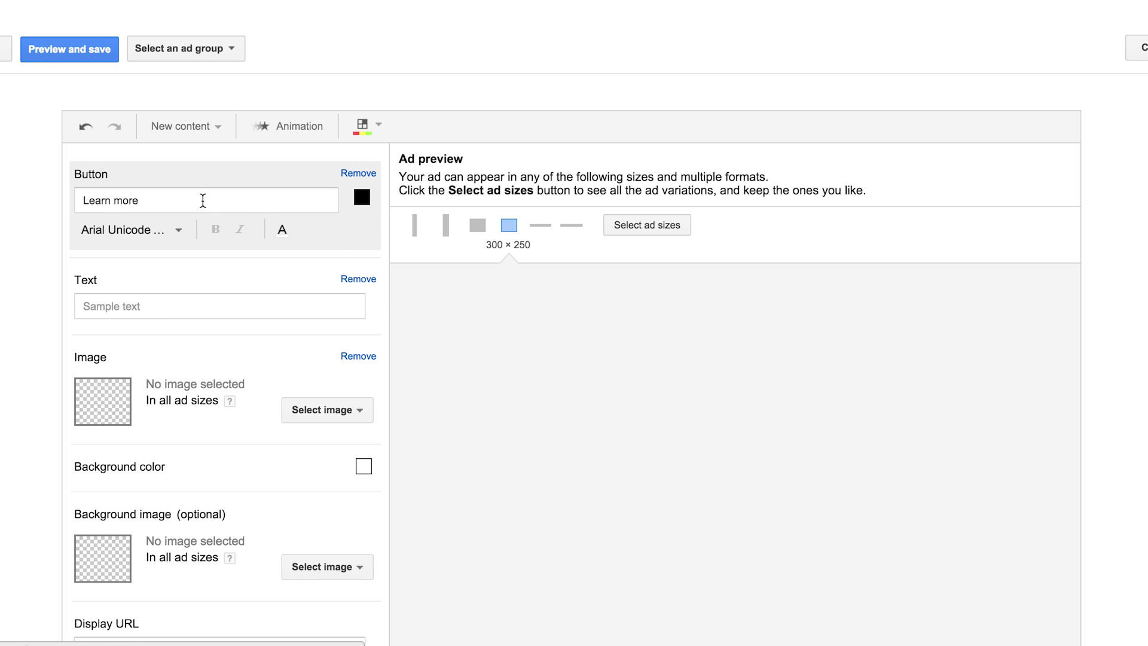
left_click(203, 200)
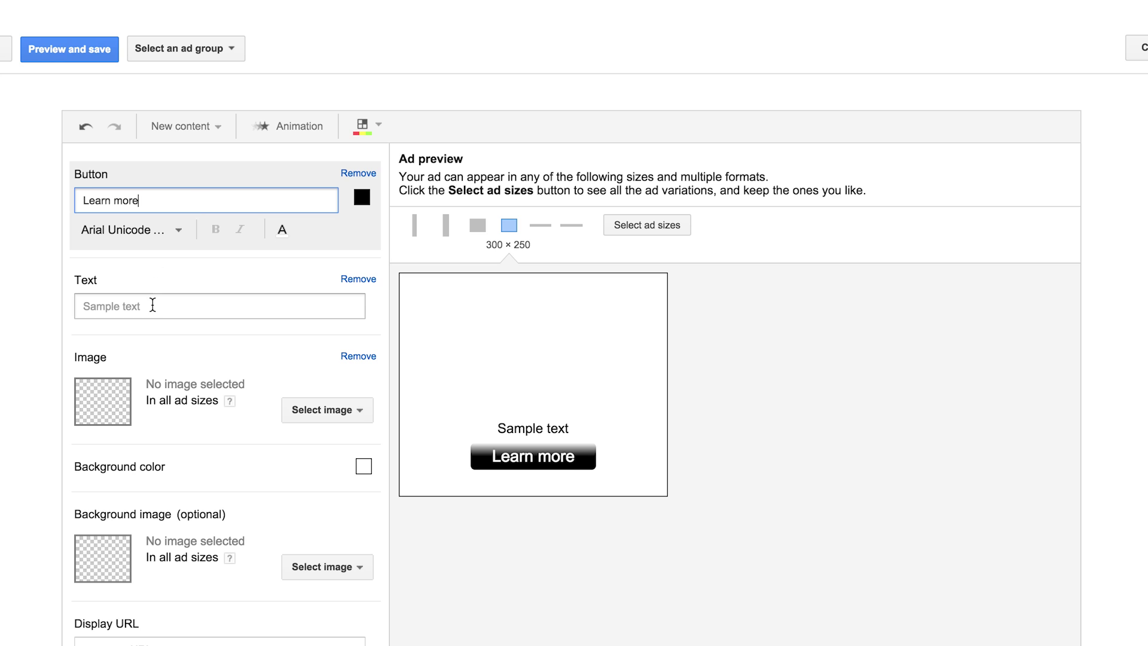
left_click(196, 57)
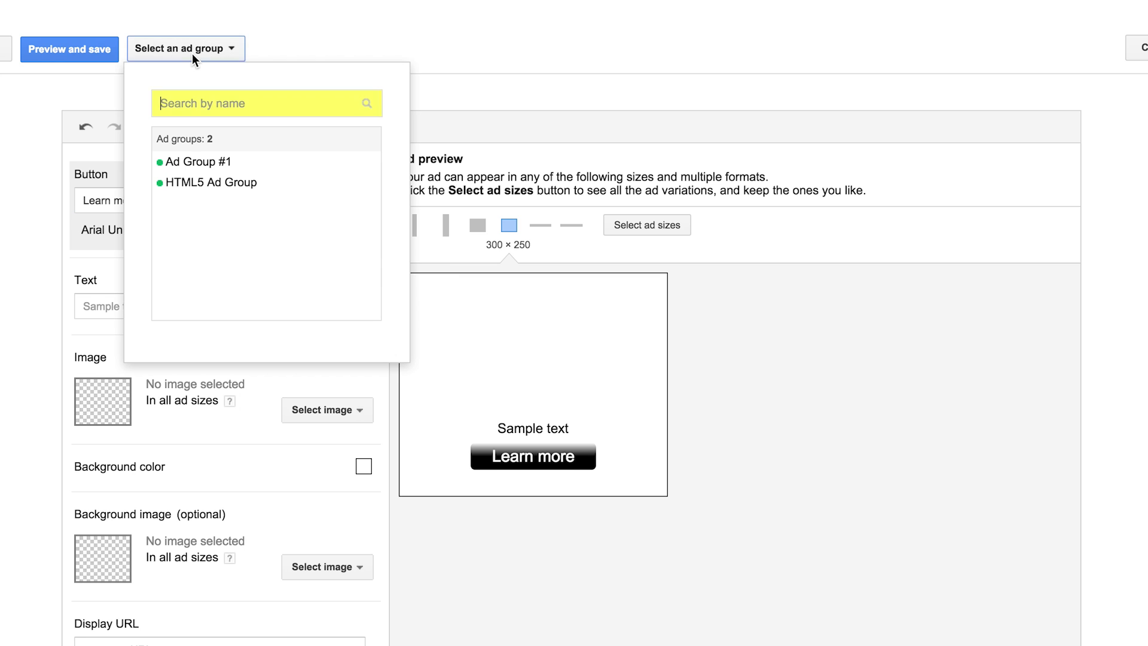
left_click(196, 193)
- Replace the button label with Click Here, enter the text This is great, and review image source choices
left_click(188, 197)
left_click_drag(189, 197, 5, 196)
type("Click Here")
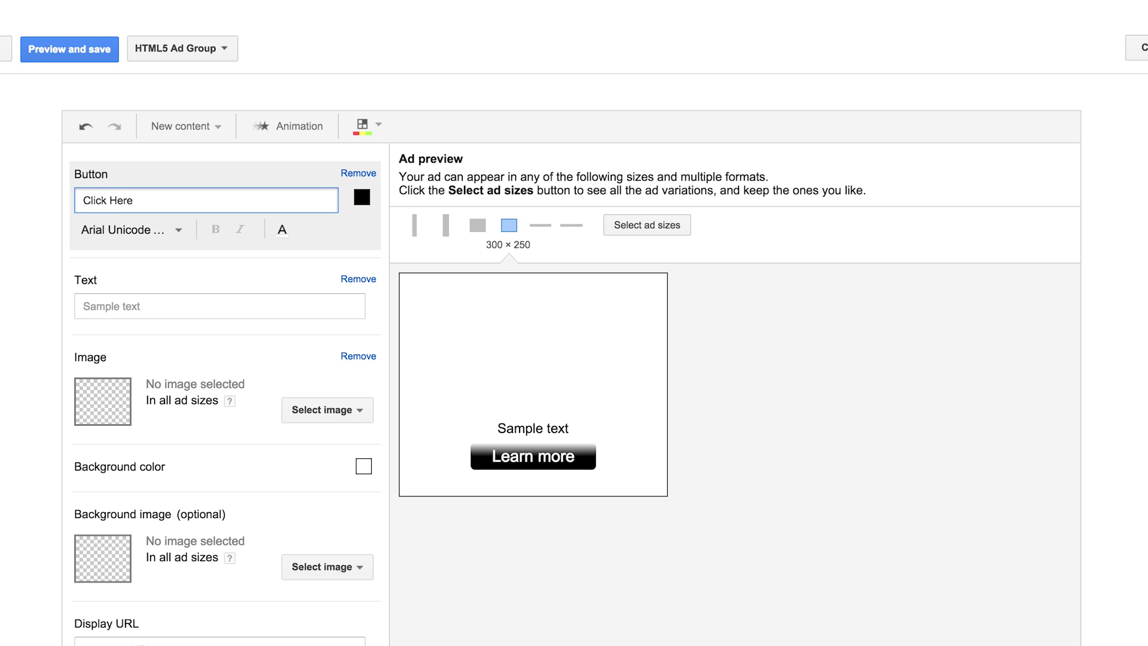
left_click(112, 306)
type("This is")
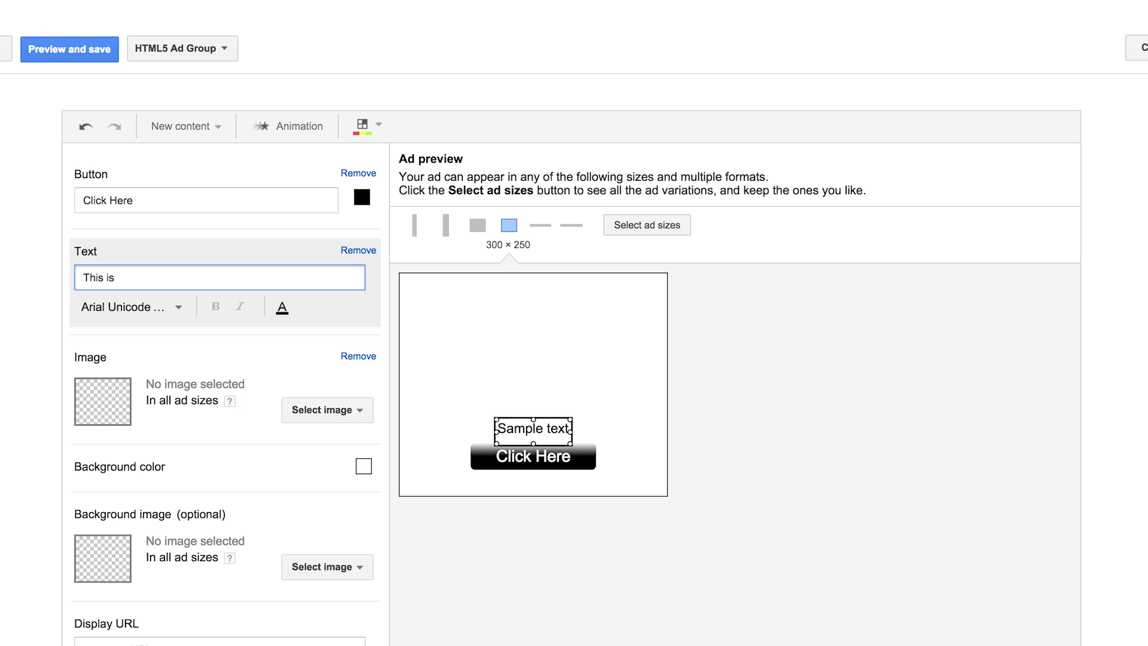
type("eat")
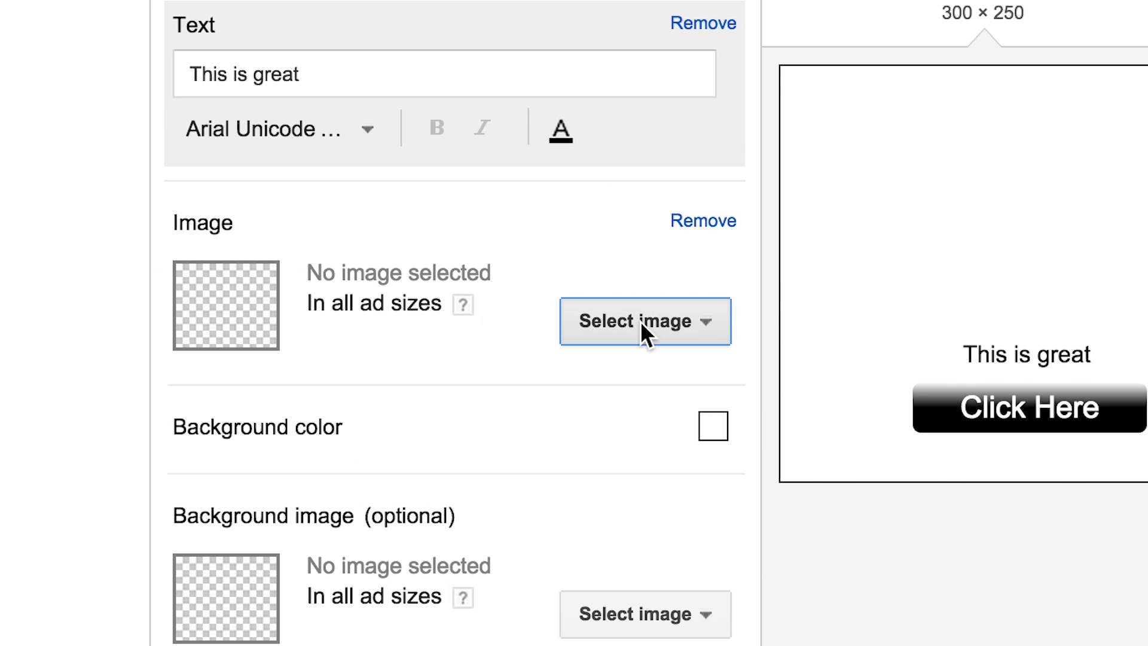
left_click(323, 410)
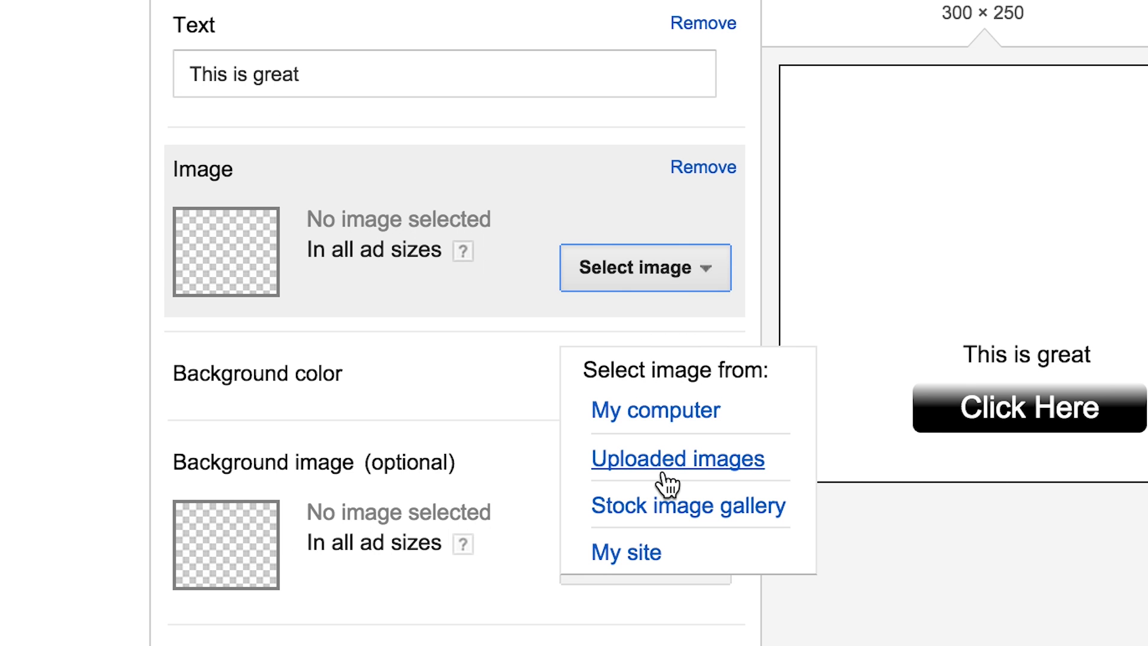
left_click(392, 273)
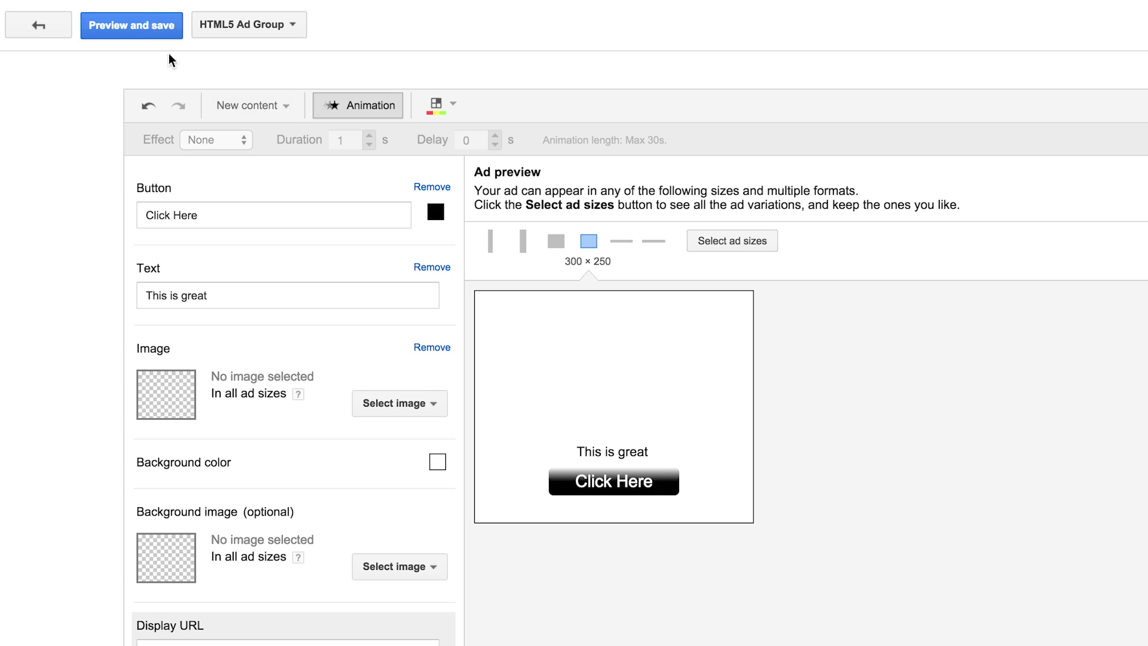
- Preview the new ad across its available sizes and save it to the campaign
left_click(719, 242)
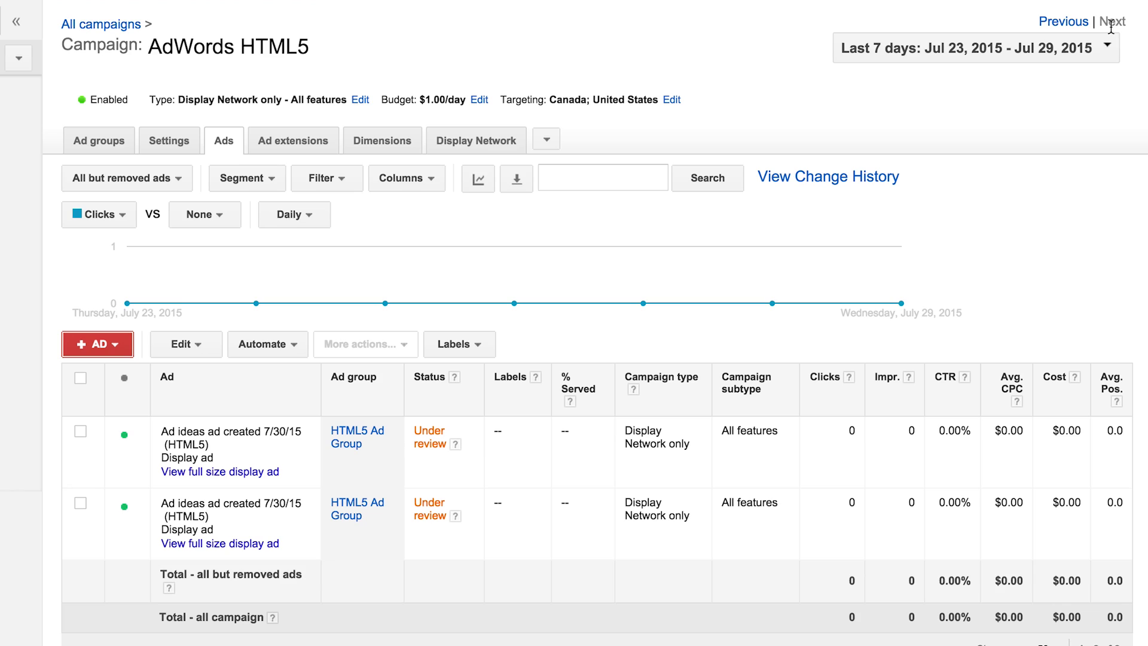
- From the ad gallery's Dynamic ads, start a Custom image ad in the editor
left_click(84, 344)
left_click(116, 433)
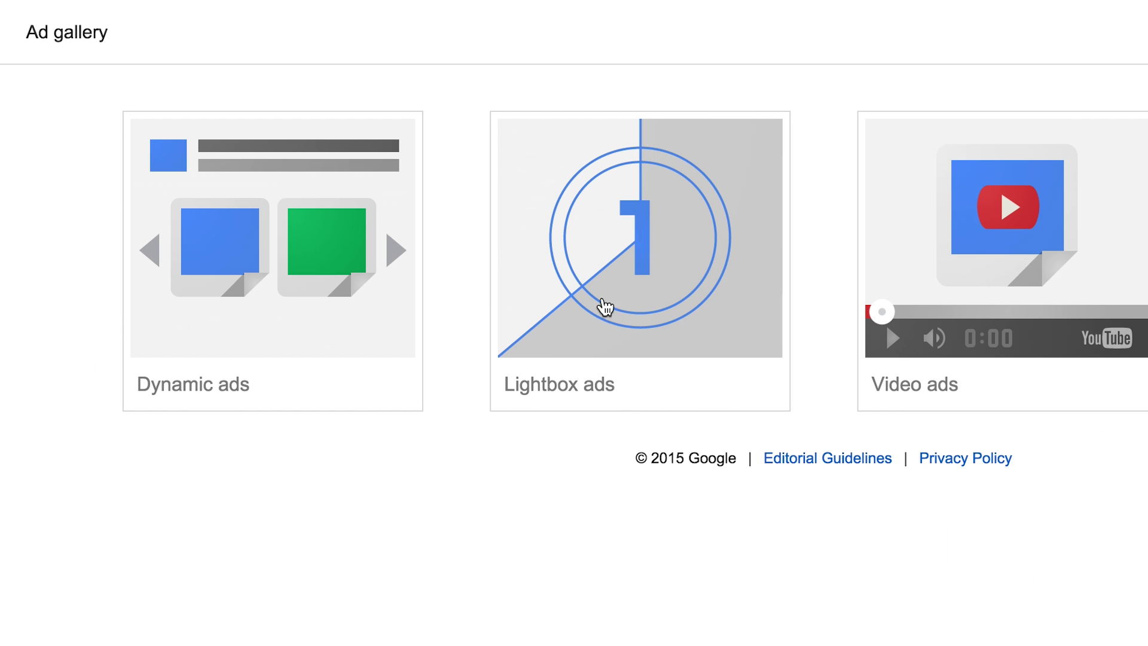
left_click(308, 242)
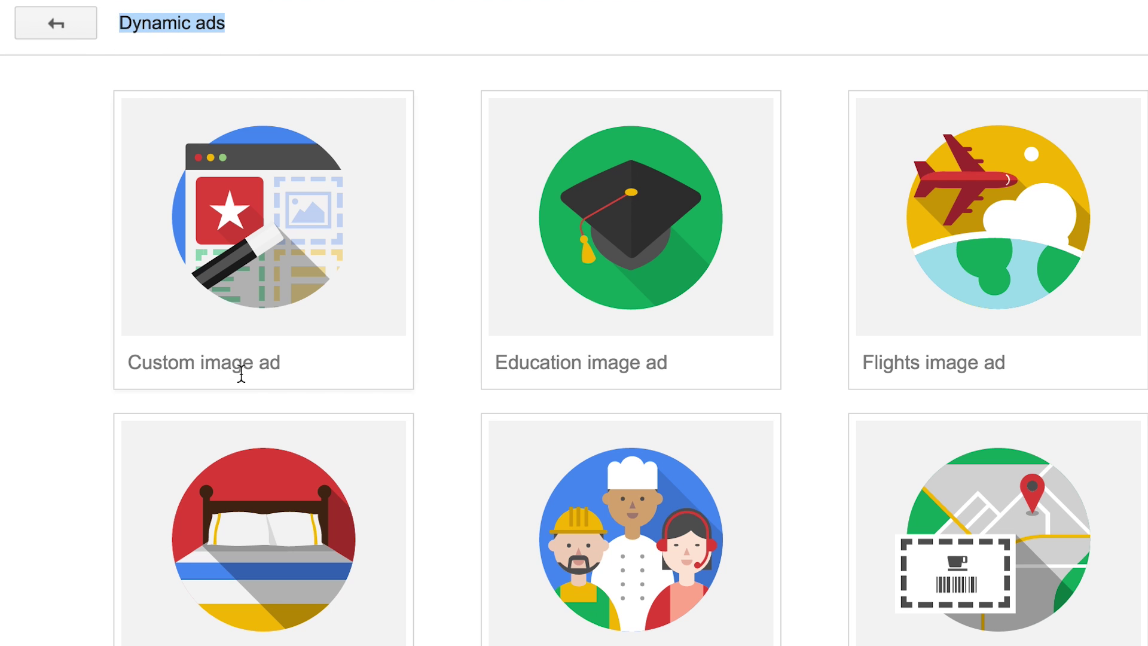
left_click(191, 359)
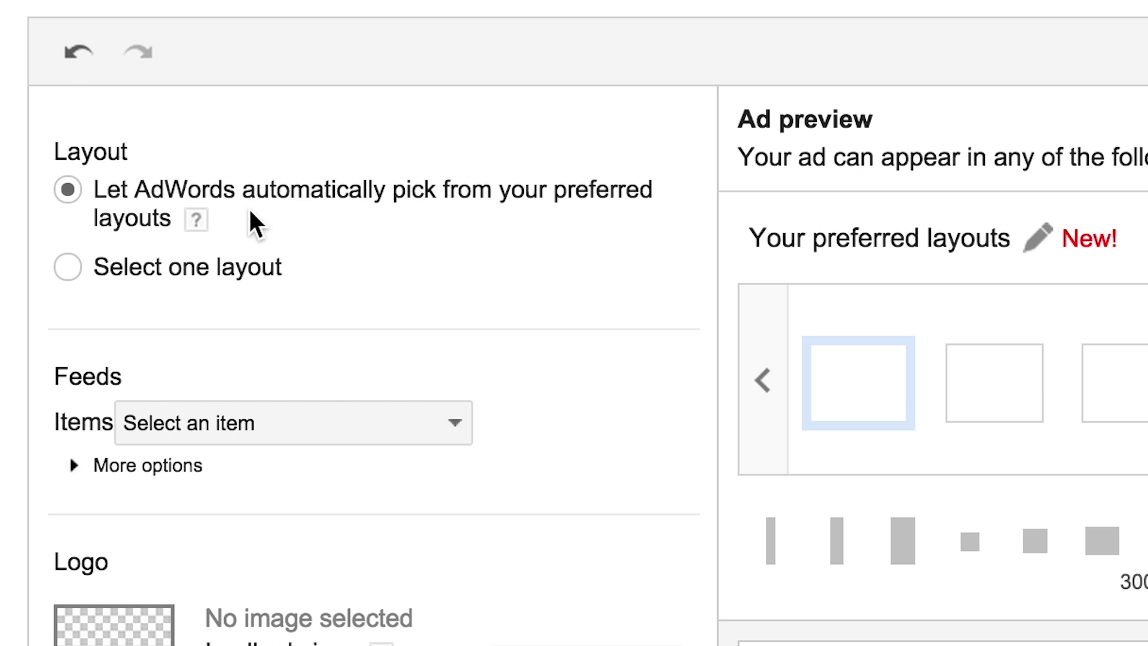
- Switch to a single layout, choose Horsepower (HTML5 enabled), and bring up the ad group list
left_click(67, 266)
left_click(241, 308)
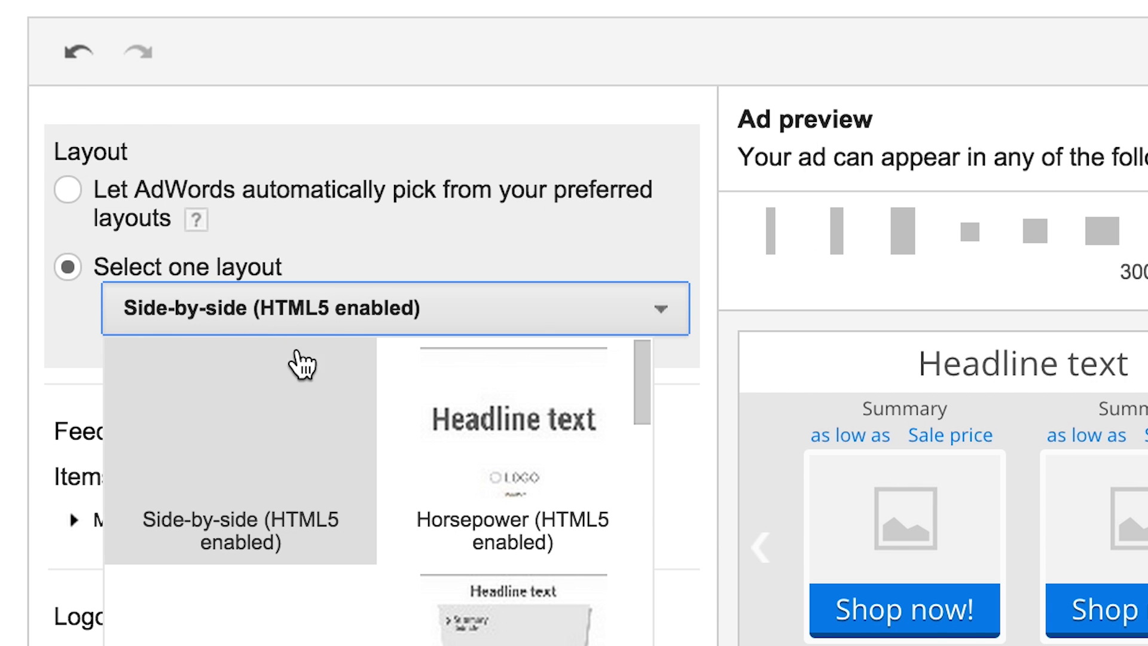
scroll(404, 583, "down", 1)
scroll(405, 593, "down", 2)
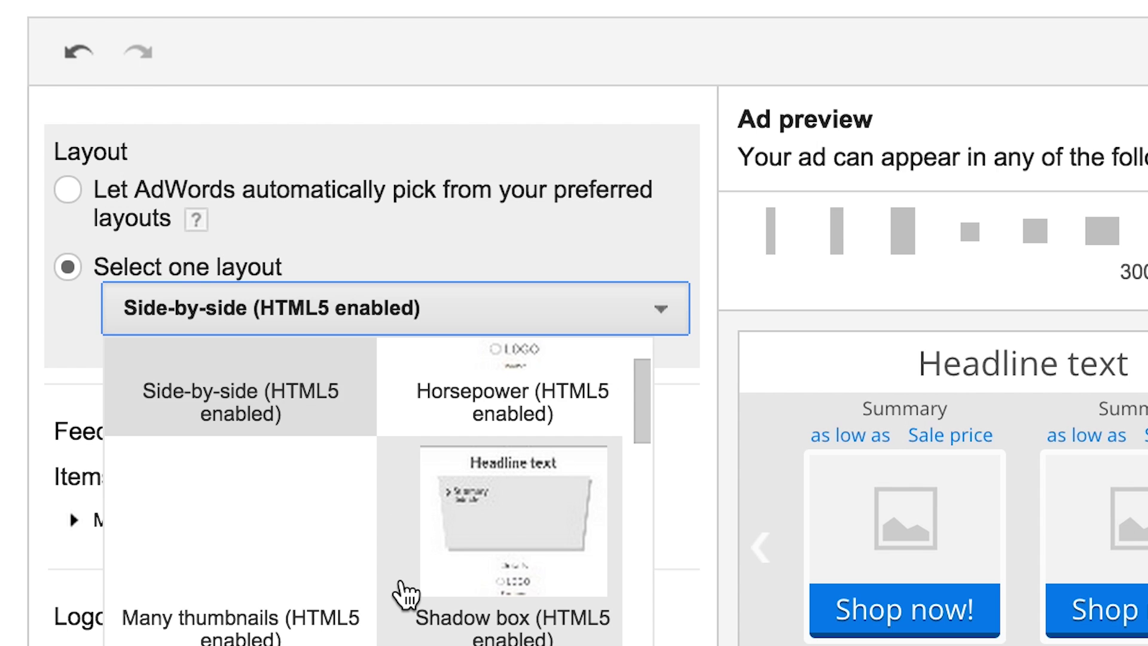
left_click(513, 395)
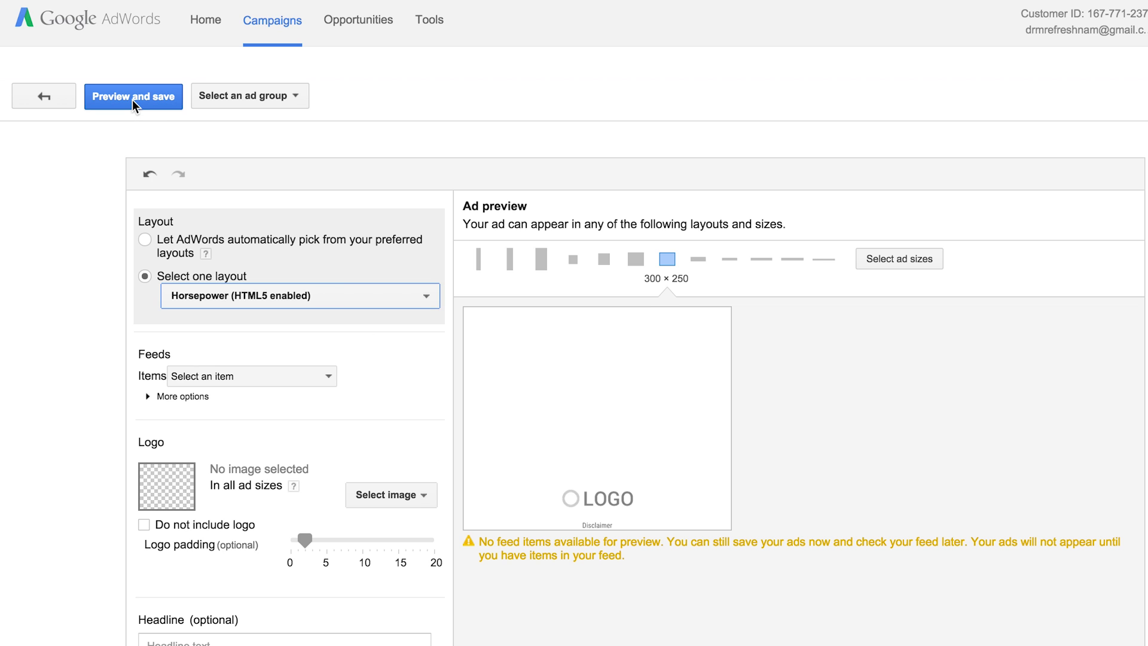
left_click(131, 99)
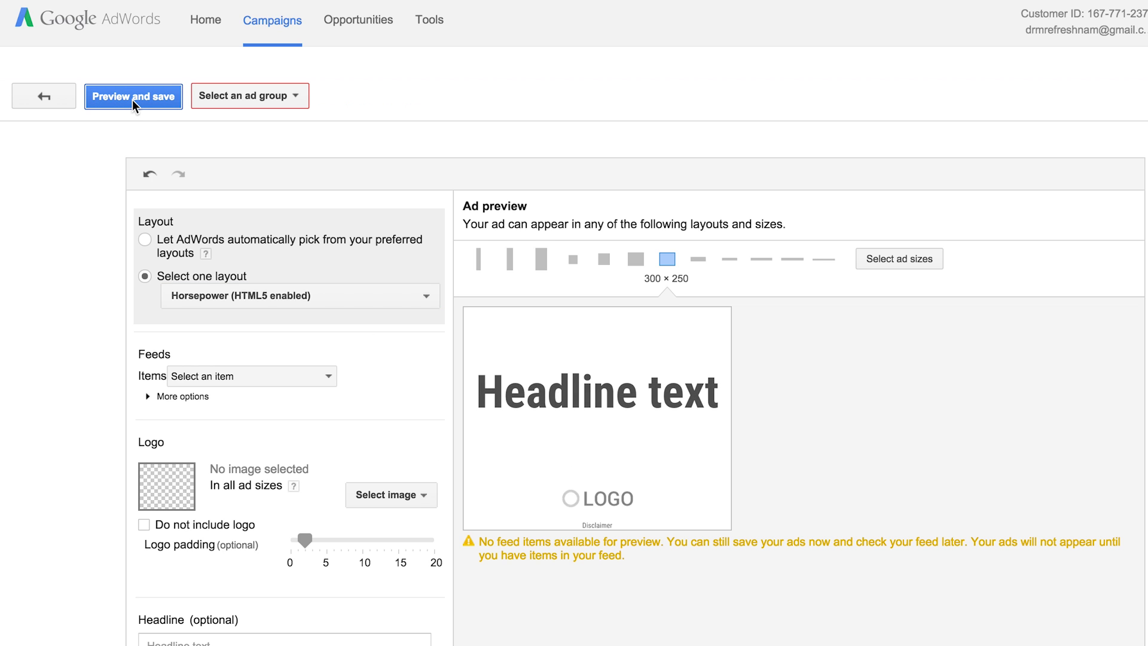
left_click(212, 99)
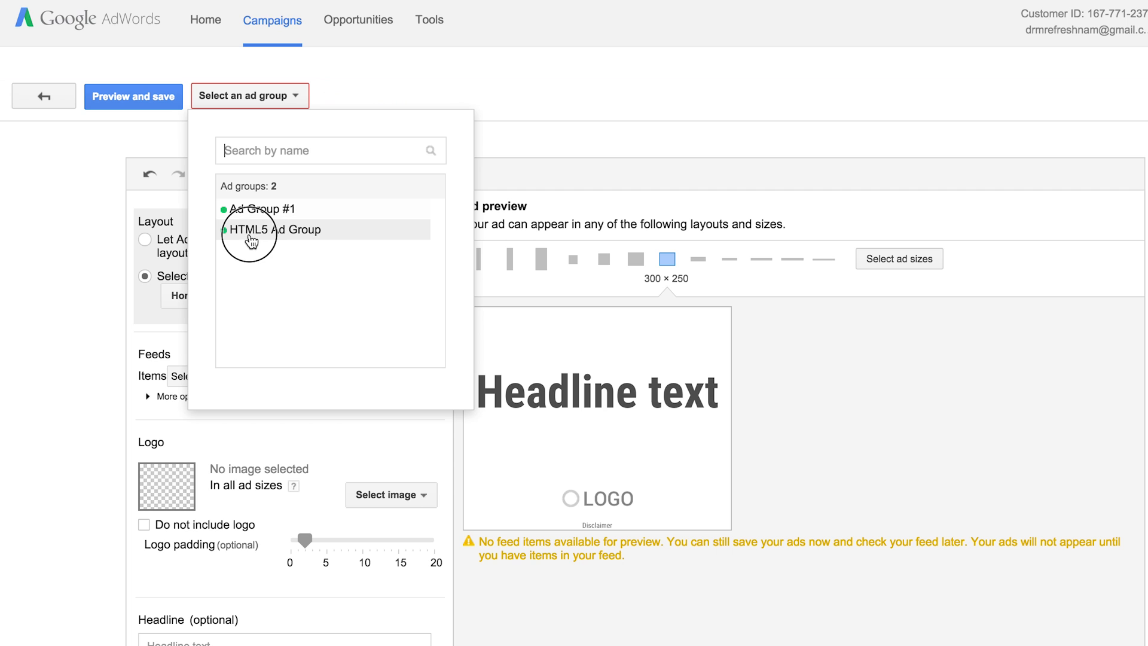